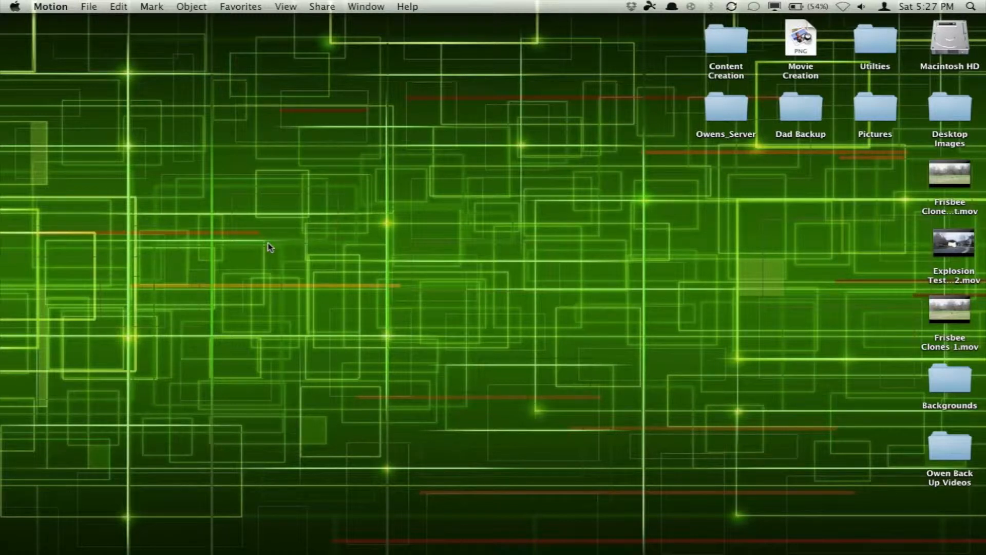
Step: Create a new blank Motion Project with a duration of 10 seconds
{"action": "left_click", "coordinate": [88, 6]}
{"action": "left_click", "coordinate": [102, 22]}
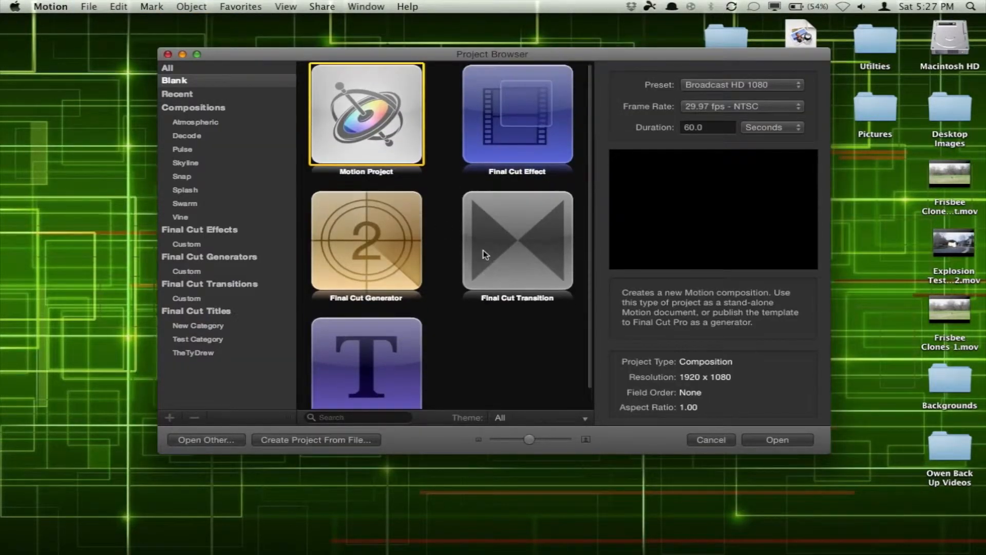
{"action": "left_click_drag", "start_coordinate": [598, 57], "coordinate": [571, 77]}
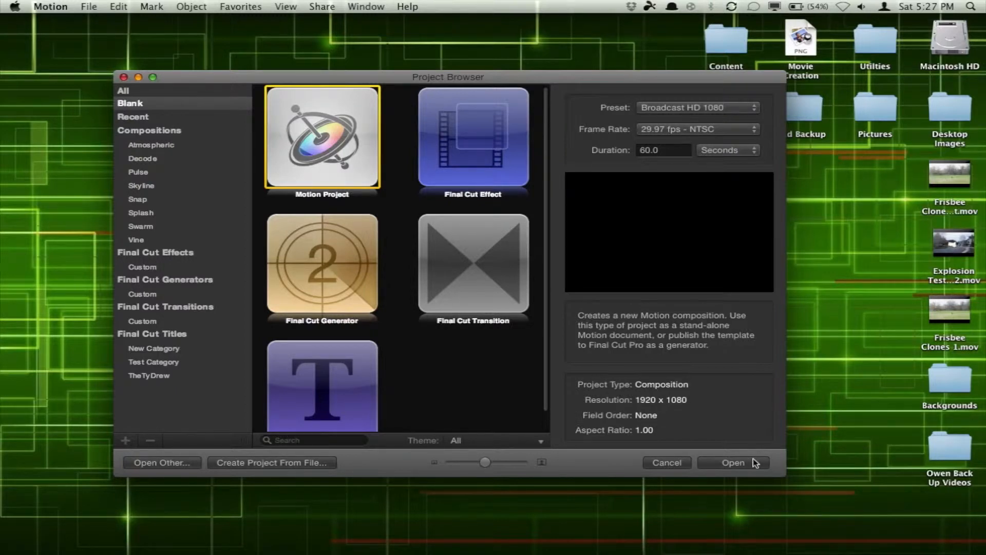
{"action": "left_click", "coordinate": [644, 150]}
{"action": "type", "text": "10"}
{"action": "key", "text": "Return"}
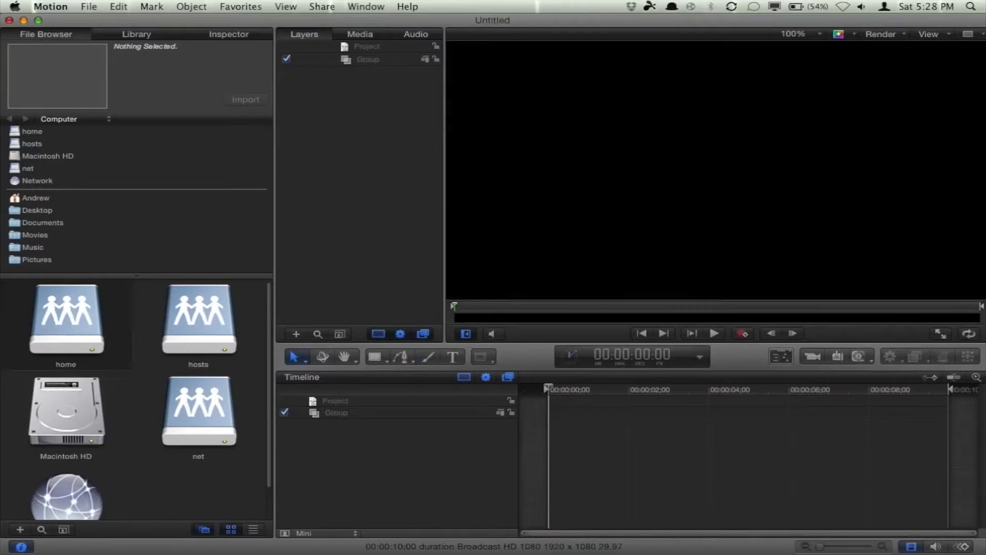
Step: Add a text layer to the group reading "Eat My Cat"
{"action": "left_click", "coordinate": [384, 414]}
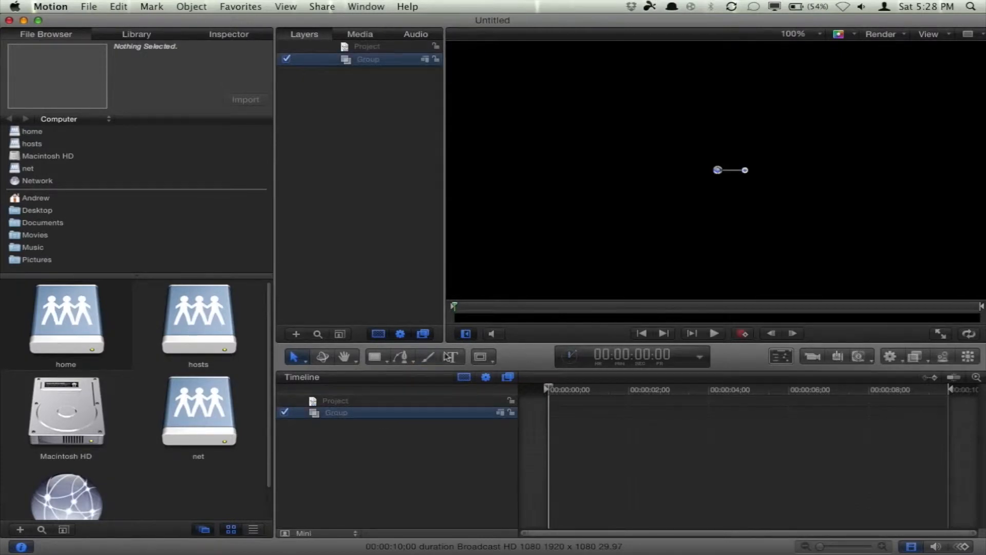
{"action": "left_click", "coordinate": [452, 357]}
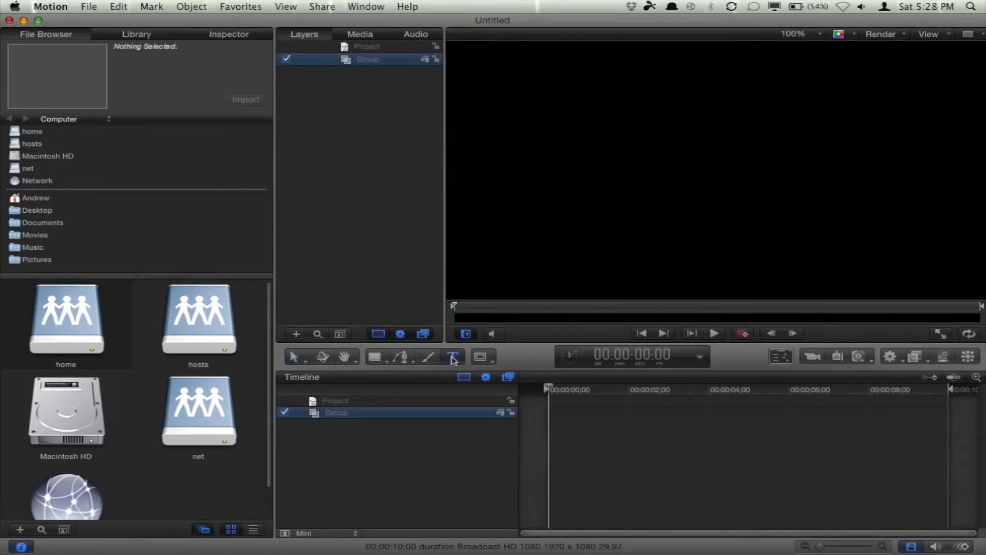
{"action": "left_click", "coordinate": [644, 235]}
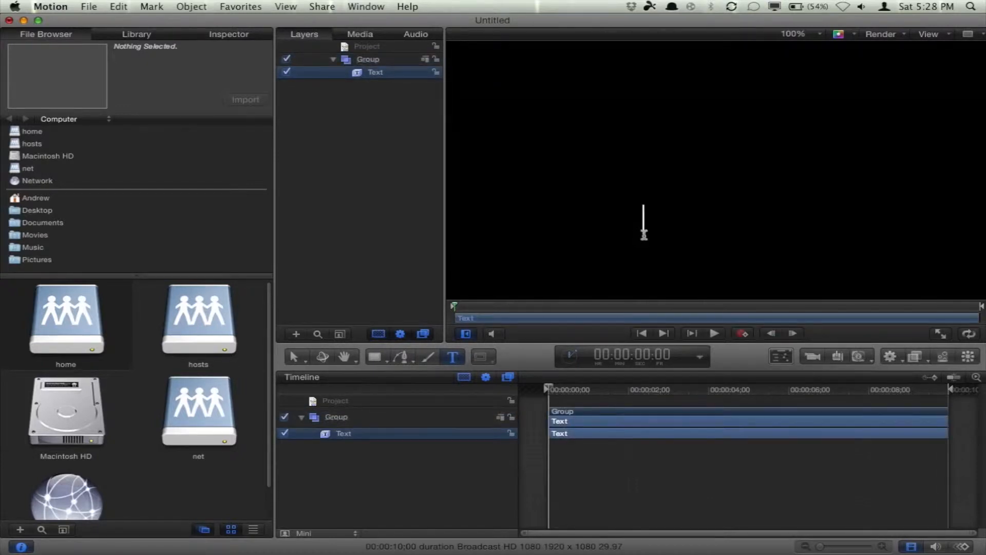
{"action": "type", "text": "Eat "}
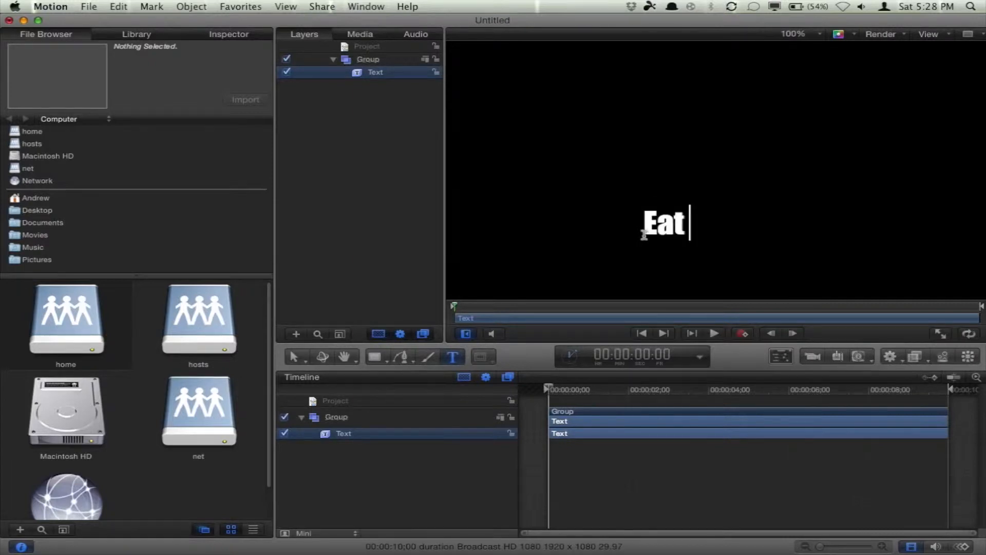
{"action": "type", "text": "My Cat"}
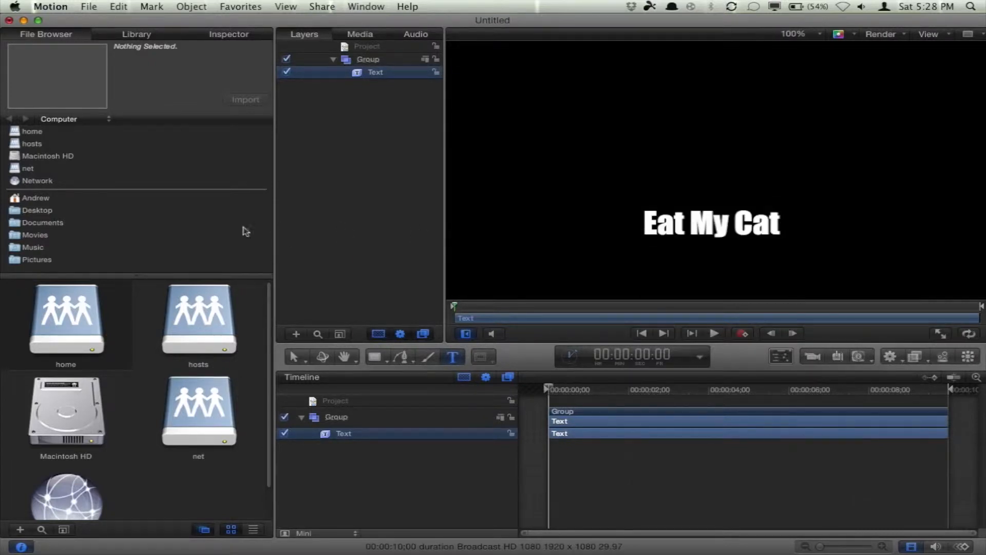
Step: Set the text size to 260
{"action": "left_click", "coordinate": [241, 36]}
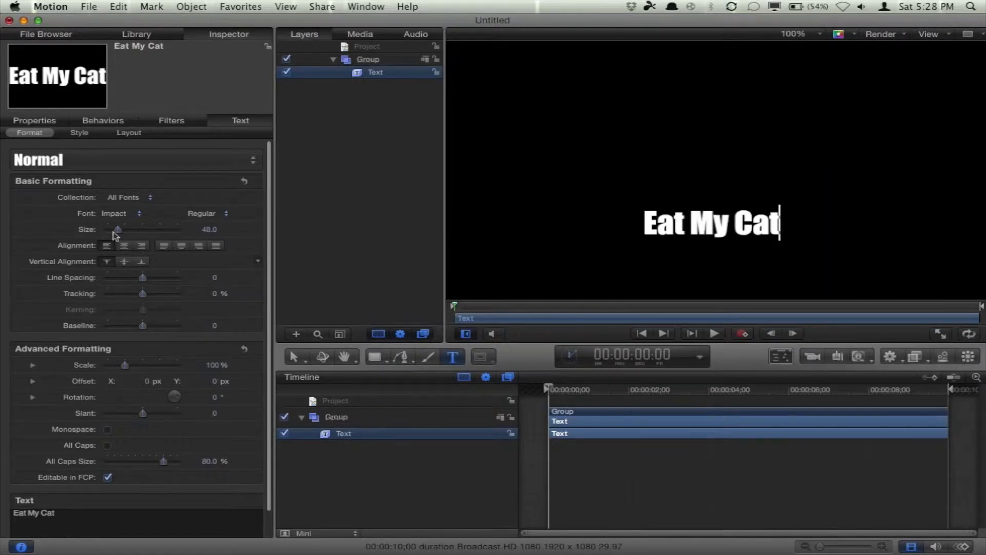
{"action": "left_click", "coordinate": [206, 230]}
{"action": "type", "text": "260"}
{"action": "key", "text": "Return"}
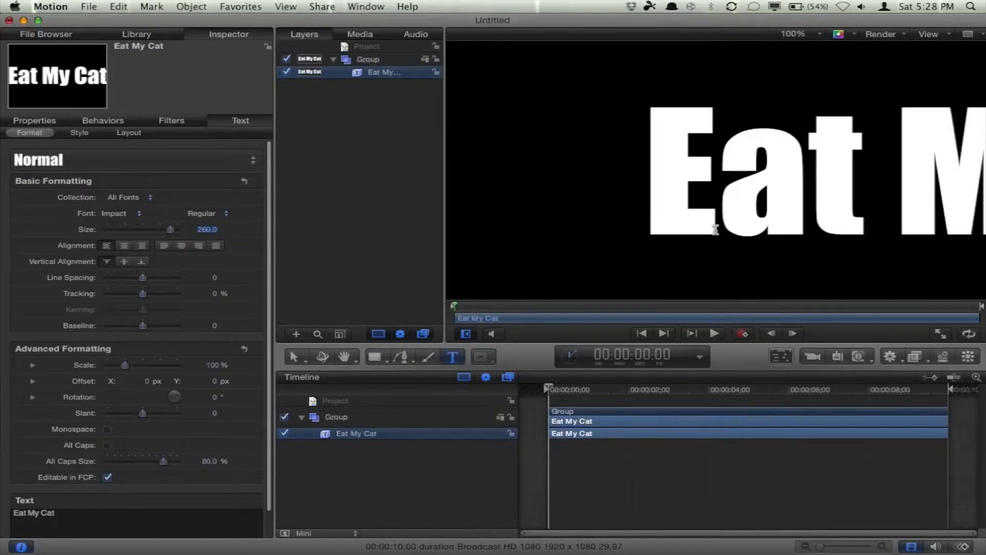
Step: Set the text's X position to 0 px and reset its transform
{"action": "scroll", "coordinate": [714, 248], "scroll_direction": "down", "scroll_amount": 5}
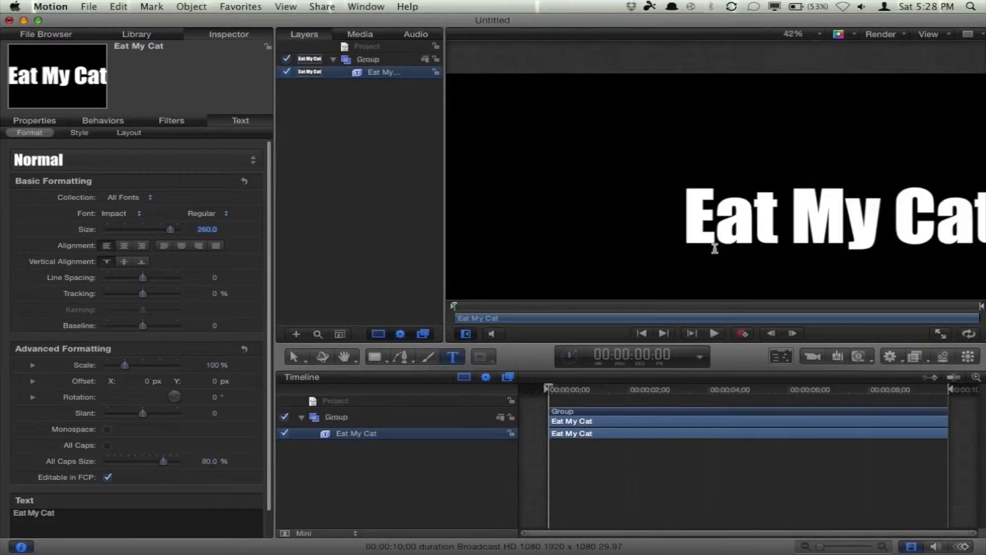
{"action": "left_click", "coordinate": [812, 33]}
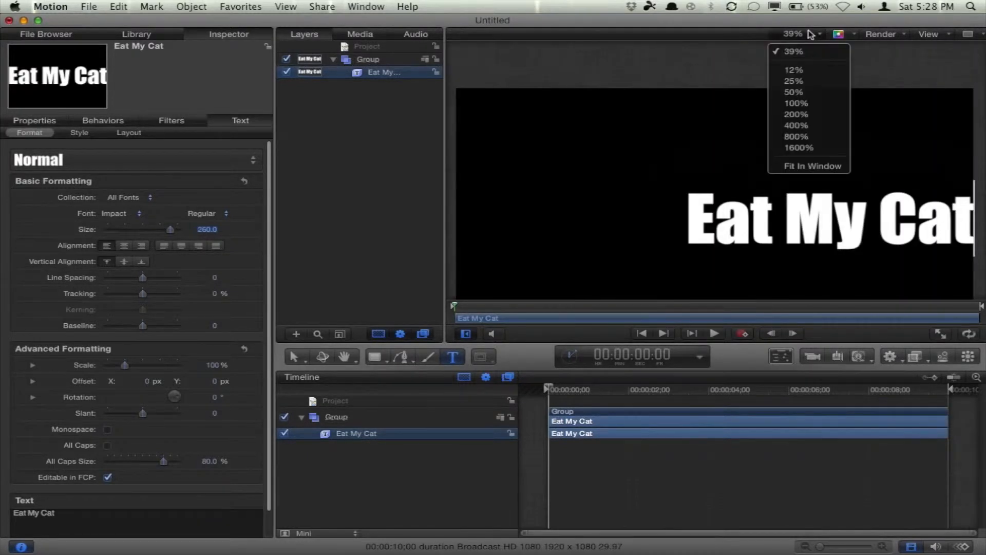
{"action": "left_click", "coordinate": [818, 165]}
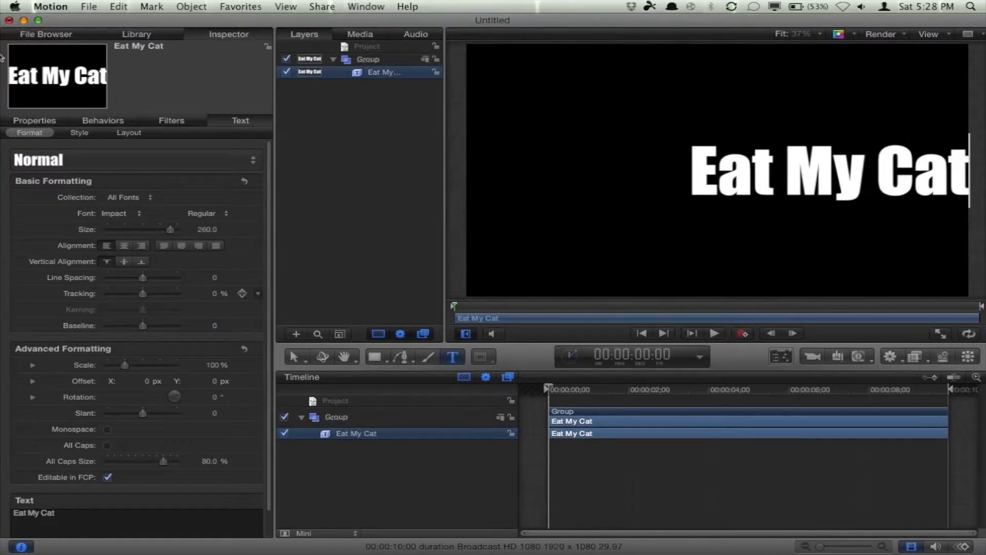
{"action": "left_click", "coordinate": [35, 120]}
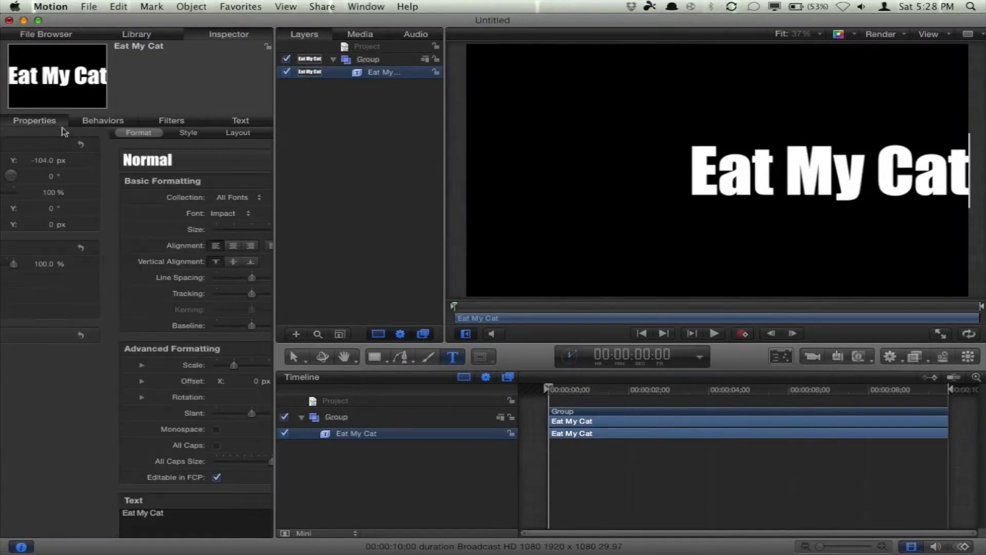
{"action": "type", "text": "0"}
{"action": "key", "text": "Return"}
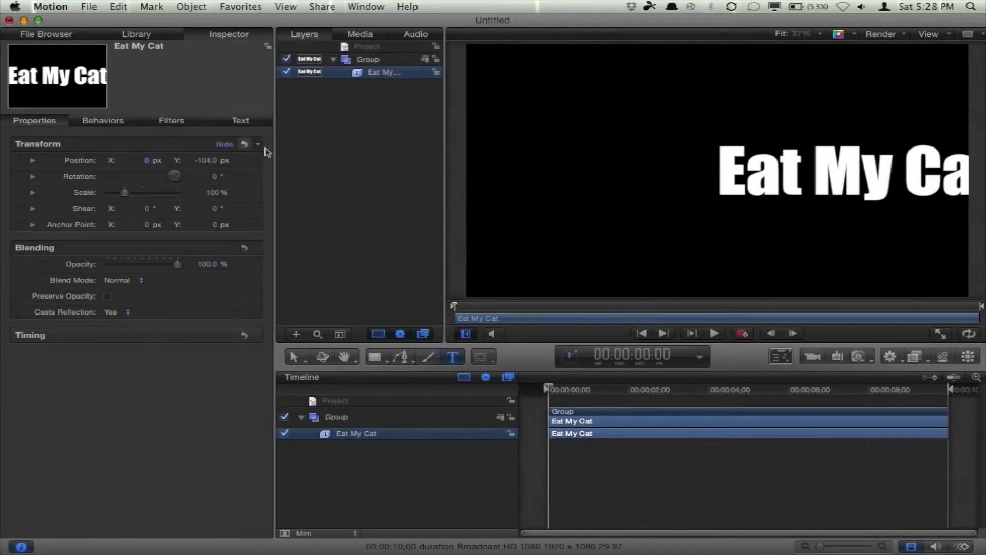
{"action": "left_click", "coordinate": [247, 144]}
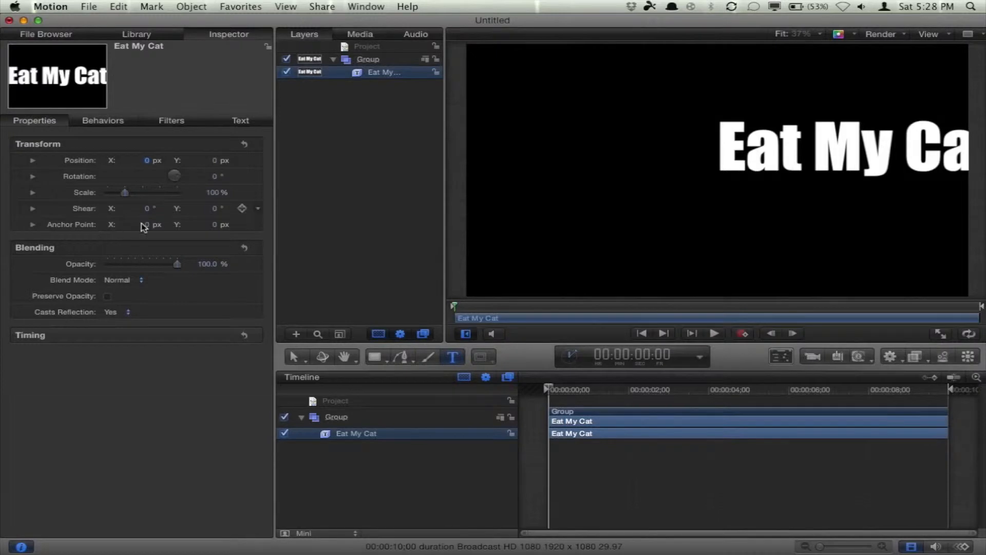
Step: Move the text's anchor point to about the middle of the text, roughly 643 px on X
{"action": "left_click_drag", "start_coordinate": [293, 359], "coordinate": [312, 401]}
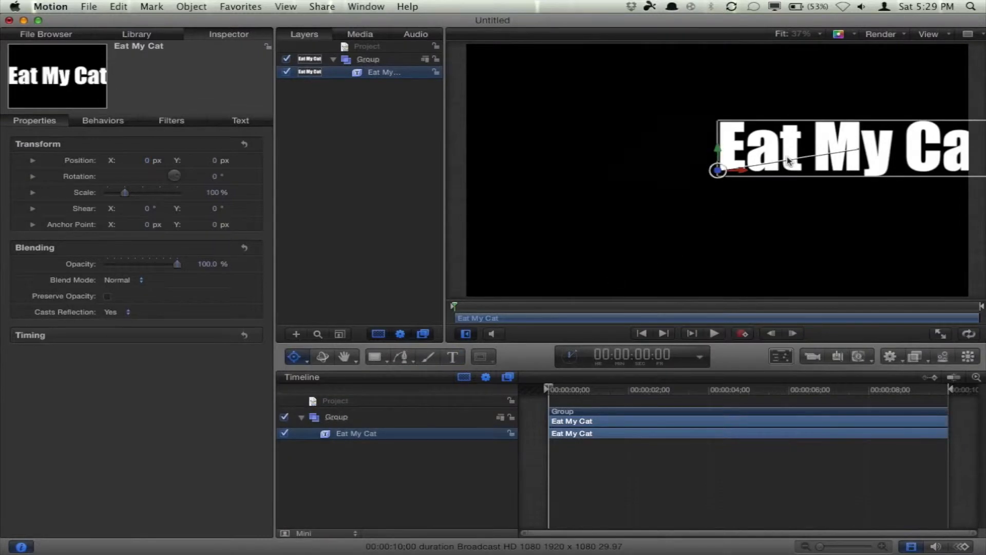
{"action": "left_click_drag", "start_coordinate": [739, 170], "coordinate": [910, 172]}
{"action": "left_click", "coordinate": [294, 356]}
{"action": "left_click", "coordinate": [308, 379]}
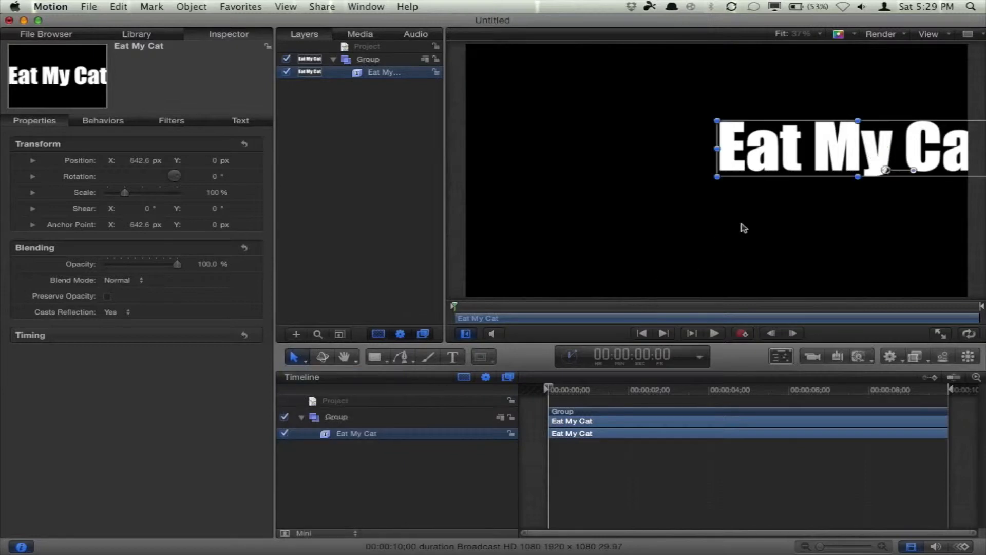
Step: Drag the text toward the canvas centre, then reset the transform and undo that reset
{"action": "left_click_drag", "start_coordinate": [886, 171], "coordinate": [737, 173]}
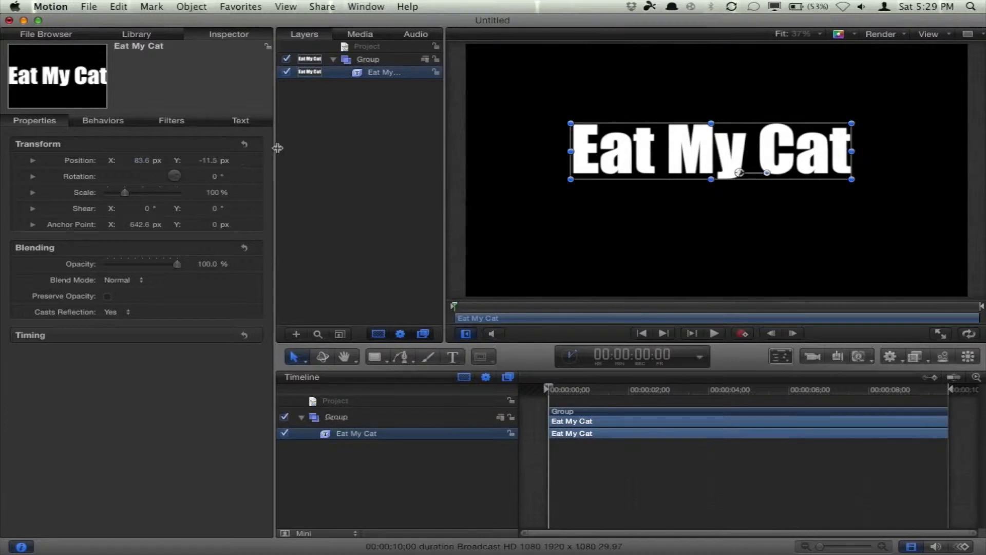
{"action": "left_click", "coordinate": [244, 145]}
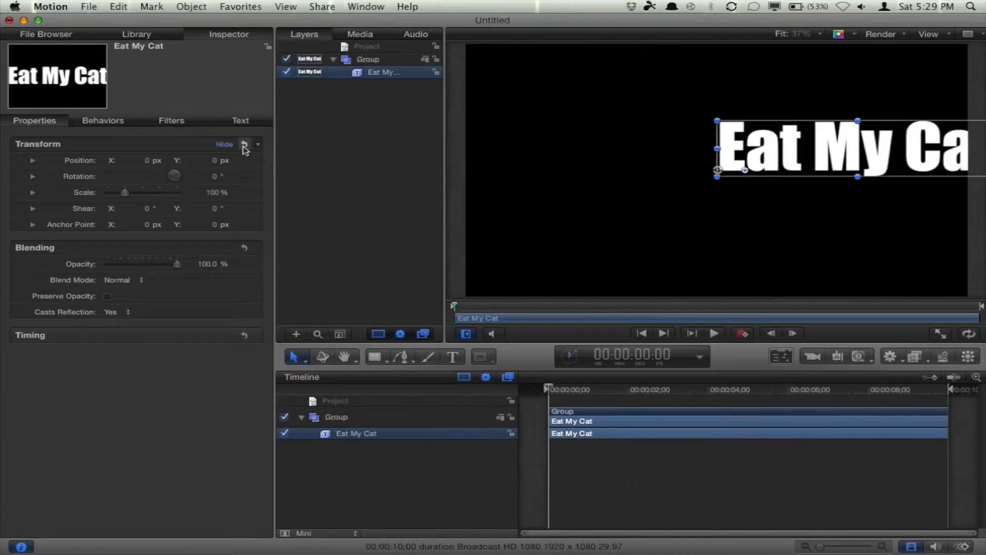
{"action": "key", "text": "super+z"}
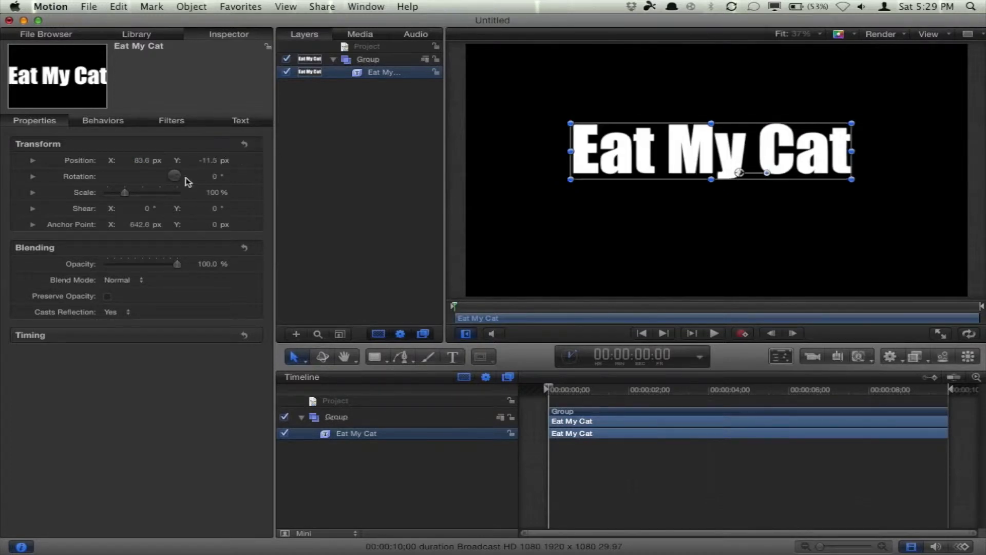
Step: Set the text's position to 0 px on both X and Y
{"action": "type", "text": "0"}
{"action": "key", "text": "Return"}
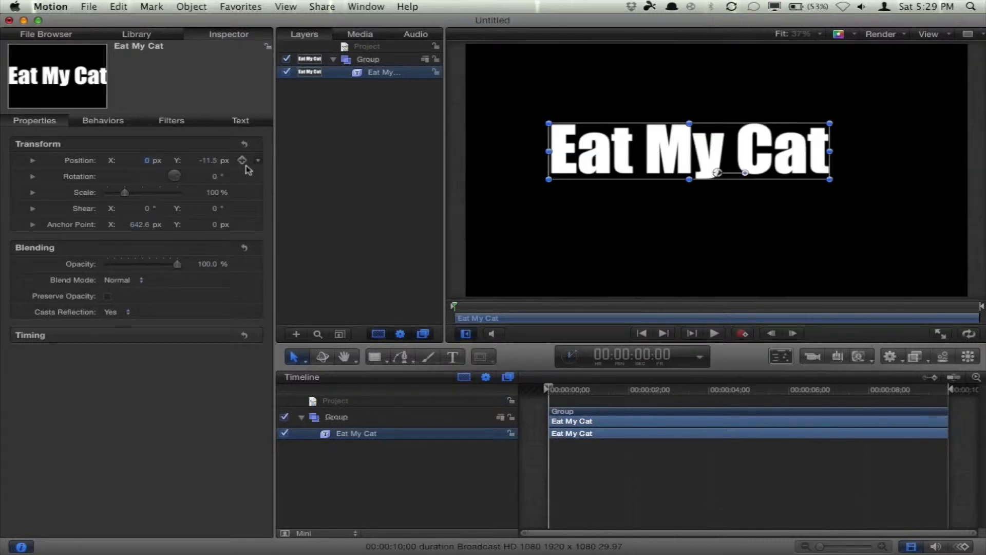
{"action": "left_click", "coordinate": [217, 159]}
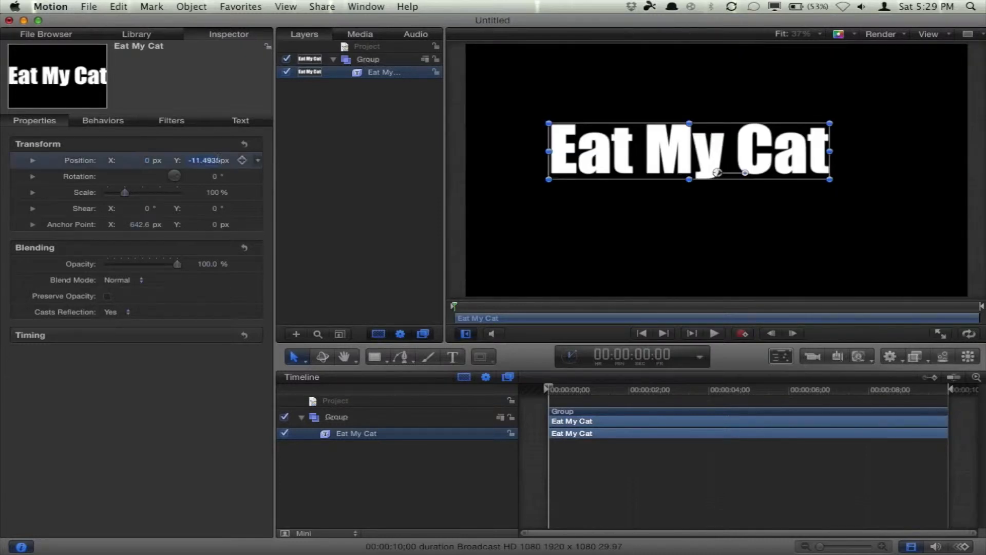
{"action": "type", "text": "0"}
{"action": "key", "text": "Return"}
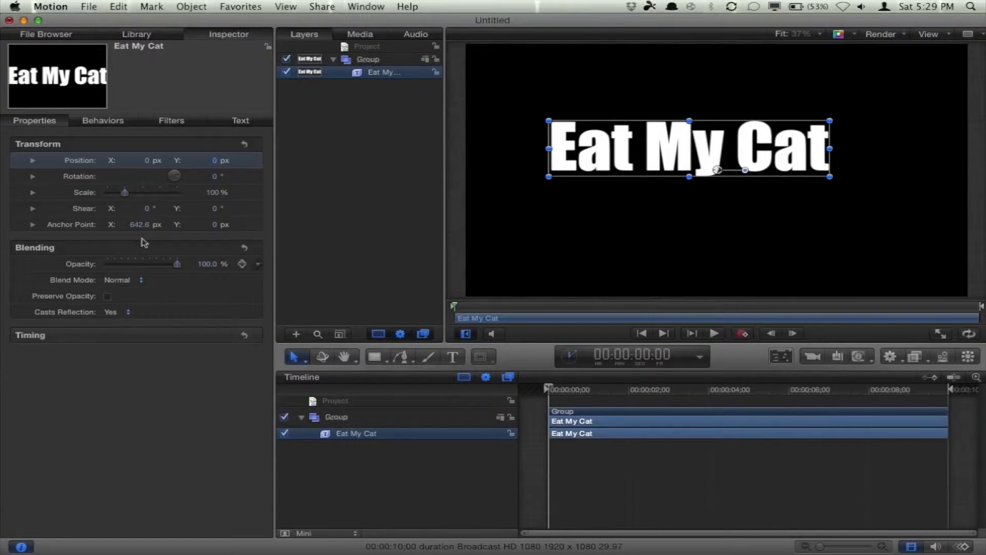
Step: Change the text's font to Jazz LET
{"action": "left_click", "coordinate": [221, 119]}
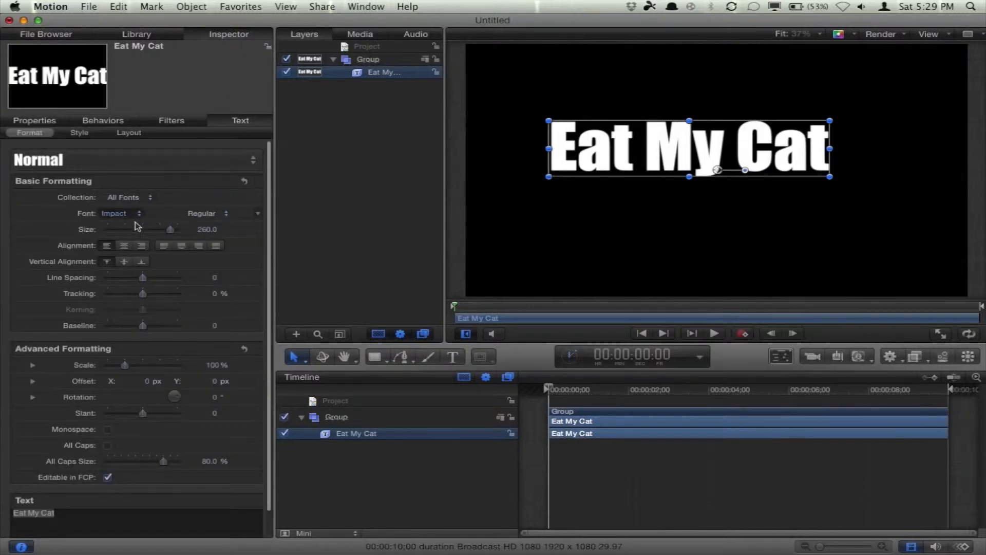
{"action": "left_click", "coordinate": [120, 214]}
{"action": "left_click", "coordinate": [120, 214]}
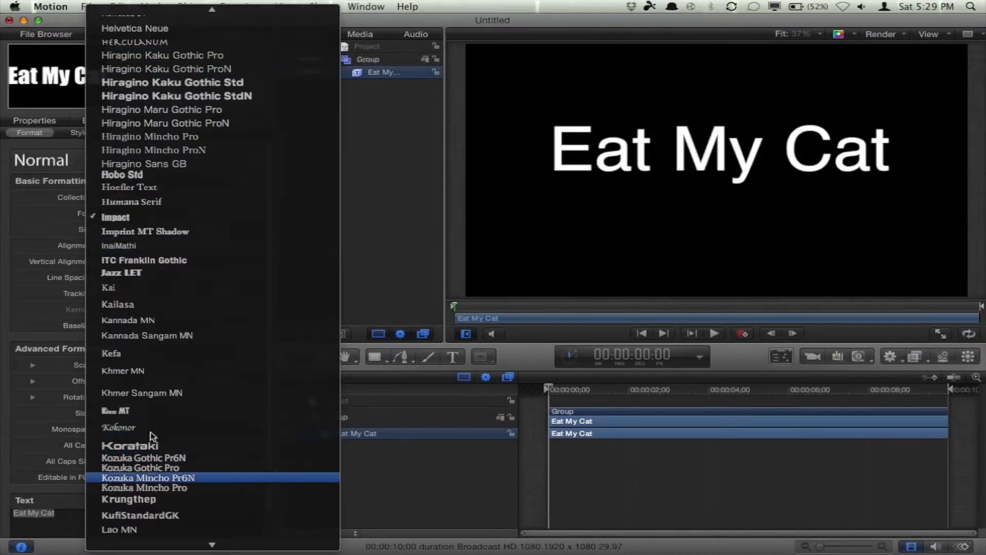
{"action": "left_click", "coordinate": [143, 274]}
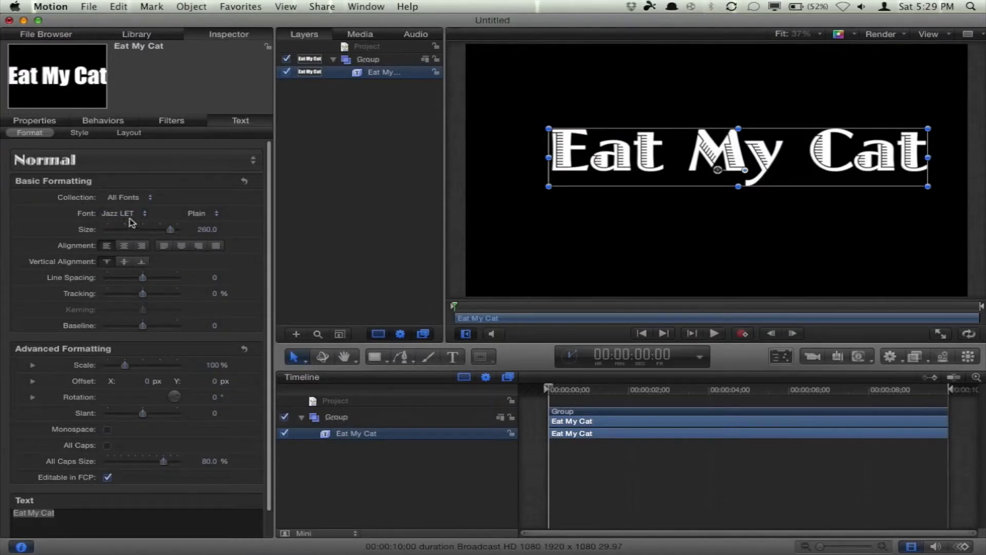
Step: Apply the Desert Sky text style preset
{"action": "left_click", "coordinate": [122, 163]}
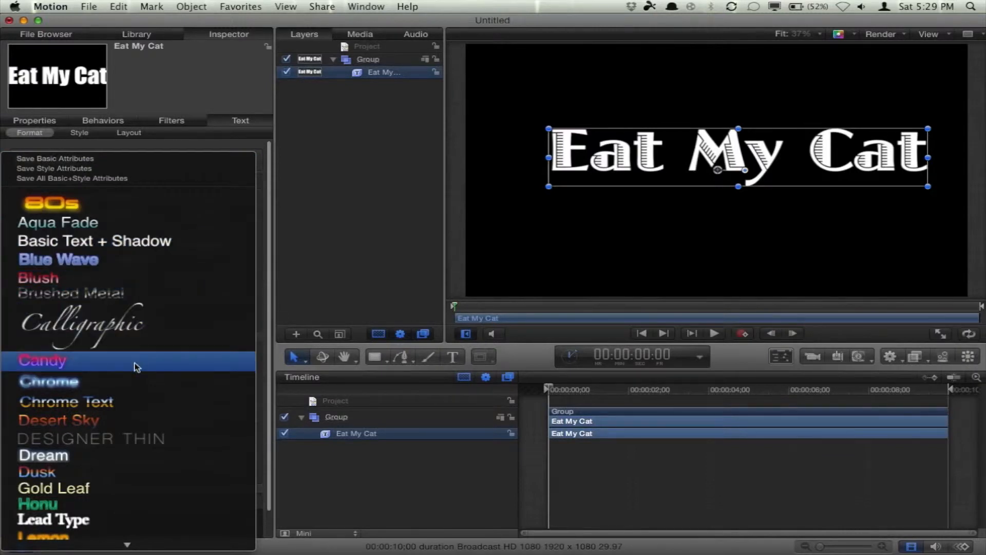
{"action": "left_click", "coordinate": [146, 425]}
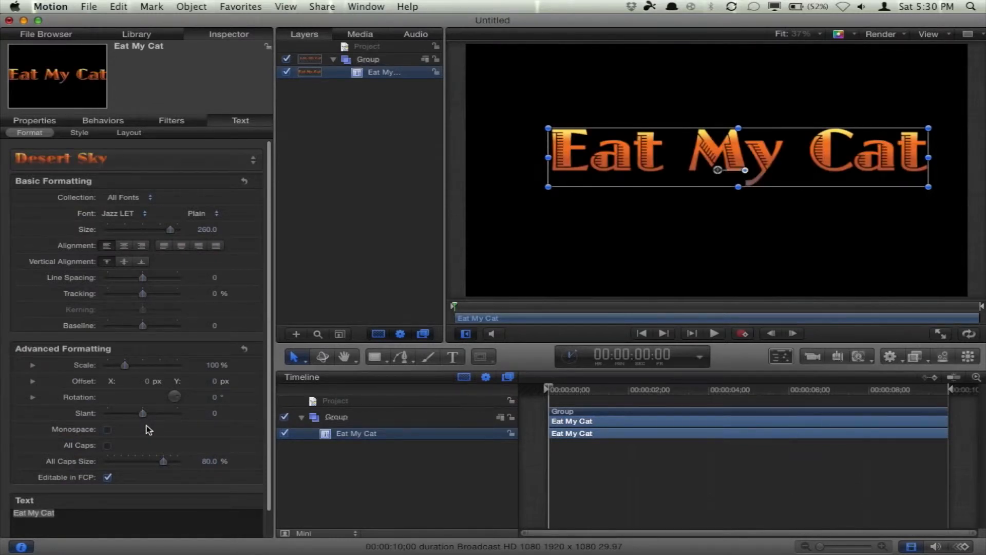
{"action": "scroll", "coordinate": [146, 429], "scroll_direction": "down", "scroll_amount": 2}
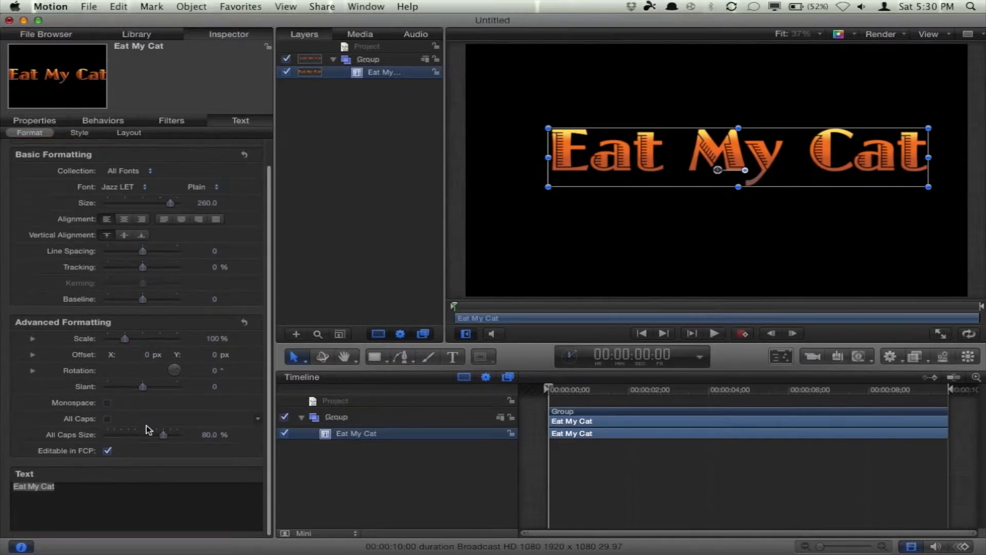
{"action": "scroll", "coordinate": [146, 430], "scroll_direction": "up", "scroll_amount": 2}
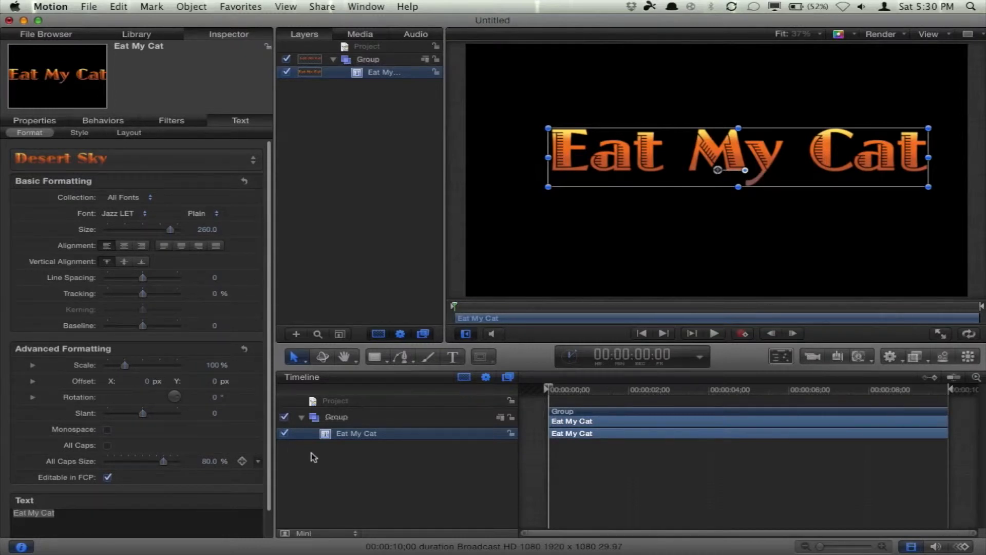
Step: Add a camera to the project, switching it to 3D
{"action": "left_click_drag", "start_coordinate": [570, 390], "coordinate": [529, 390]}
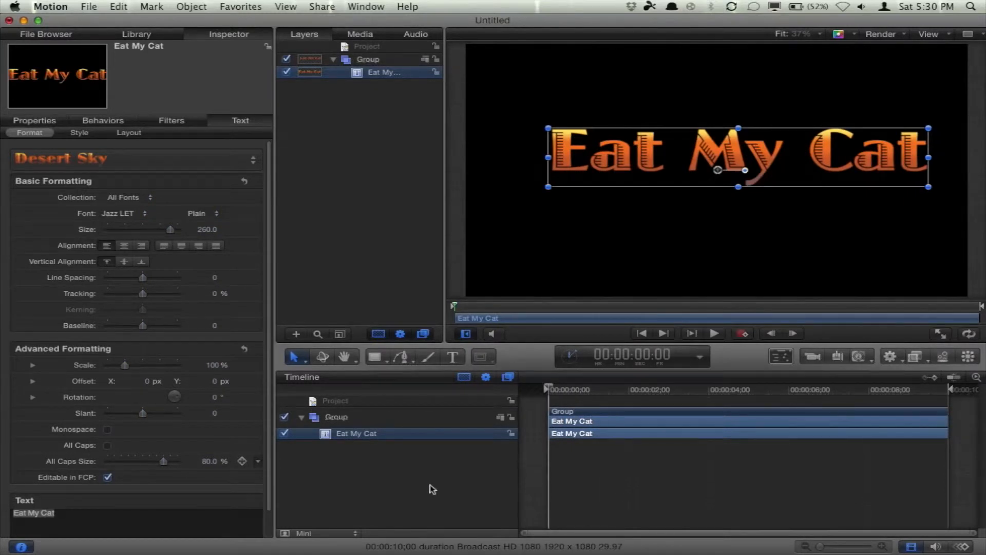
{"action": "scroll", "coordinate": [186, 330], "scroll_direction": "up", "scroll_amount": 2}
{"action": "left_click", "coordinate": [812, 360]}
{"action": "left_click", "coordinate": [625, 102]}
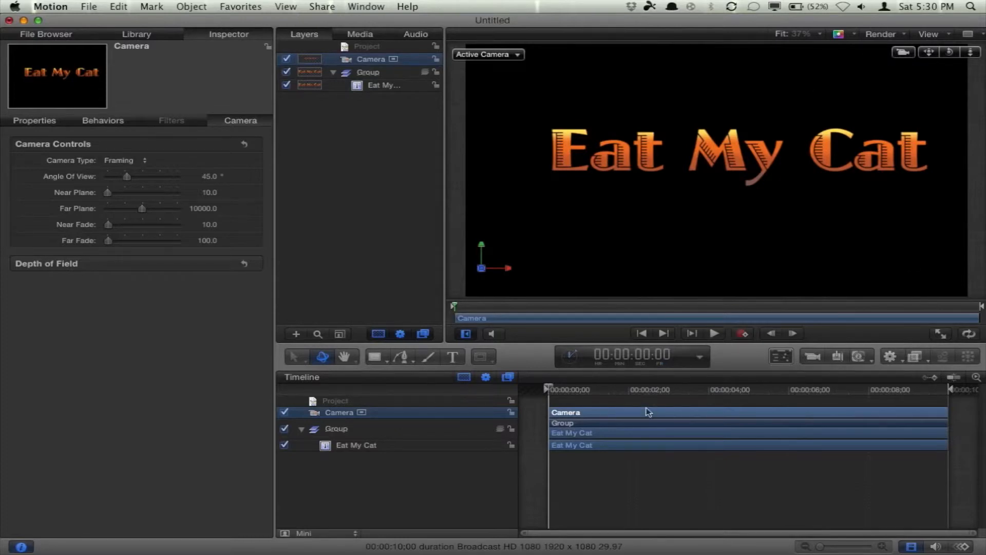
Step: Select the text layer and add a Replicator to it
{"action": "left_click", "coordinate": [372, 448]}
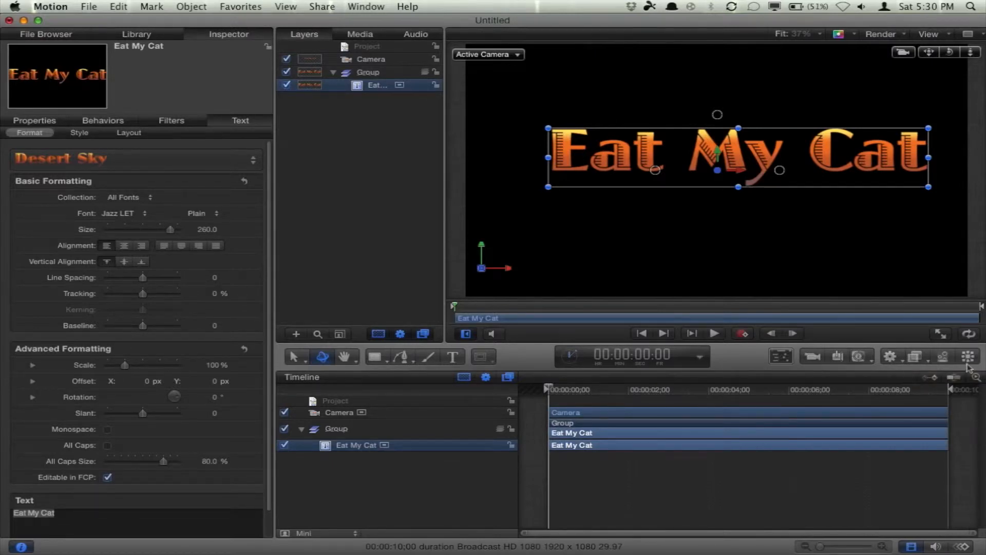
{"action": "left_click", "coordinate": [968, 357]}
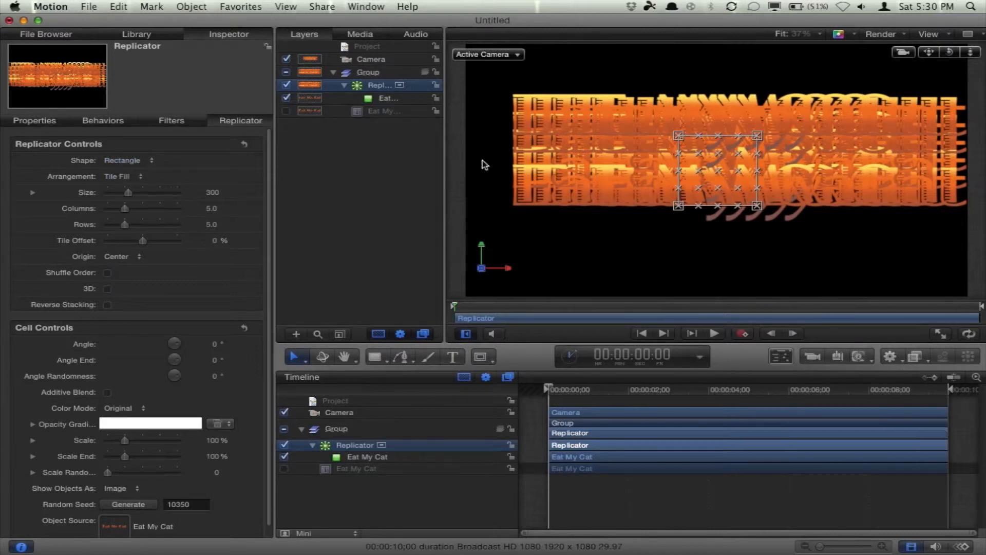
Step: Change the replicator's shape to Line and set both the start point and end point X values to 0 px
{"action": "left_click", "coordinate": [119, 161]}
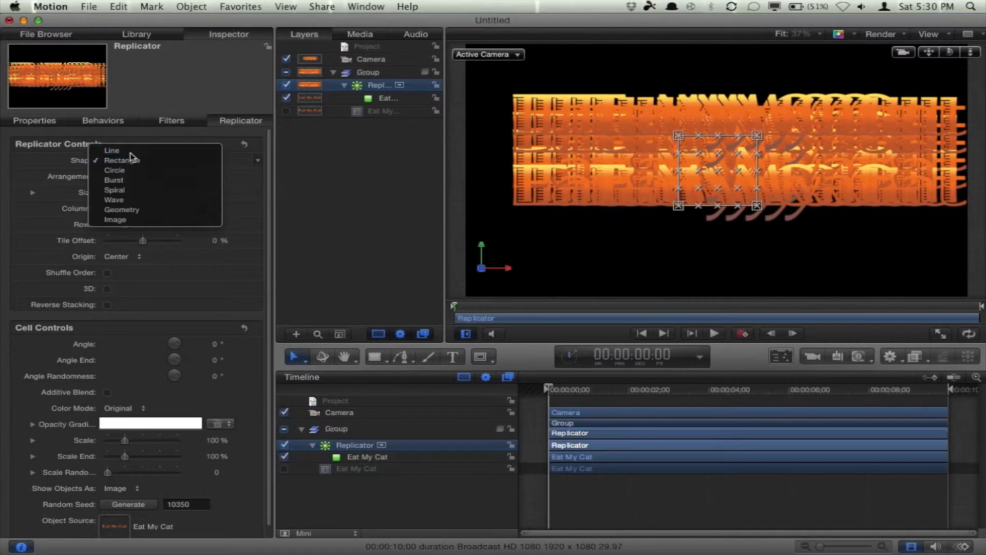
{"action": "left_click", "coordinate": [130, 153]}
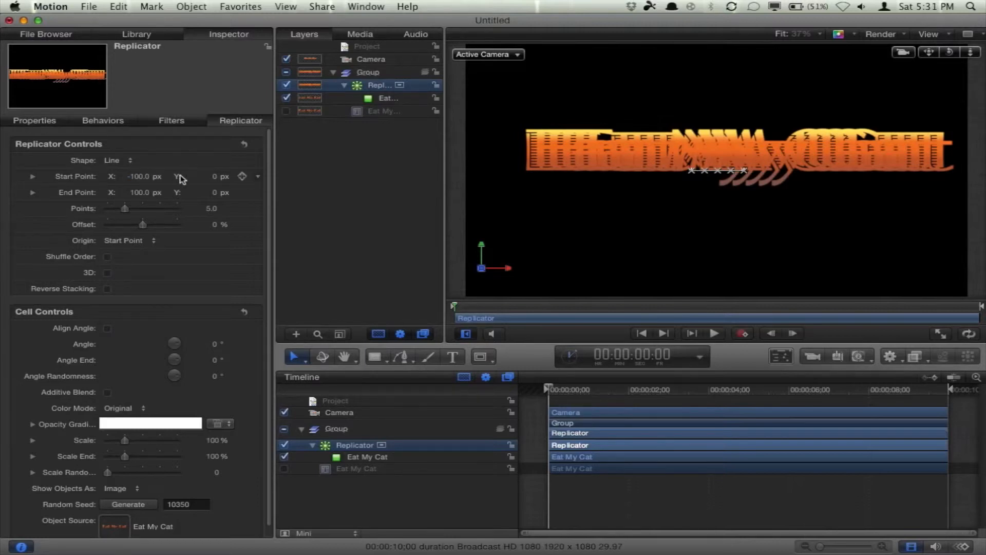
{"action": "left_click", "coordinate": [146, 178]}
{"action": "type", "text": "0"}
{"action": "key", "text": "Return"}
{"action": "left_click", "coordinate": [147, 193]}
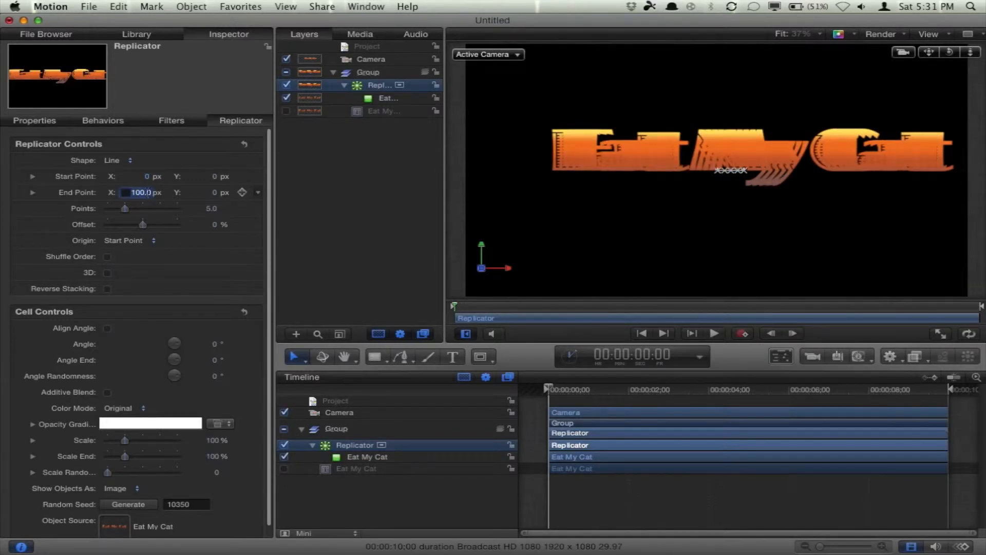
{"action": "type", "text": "0"}
{"action": "key", "text": "Return"}
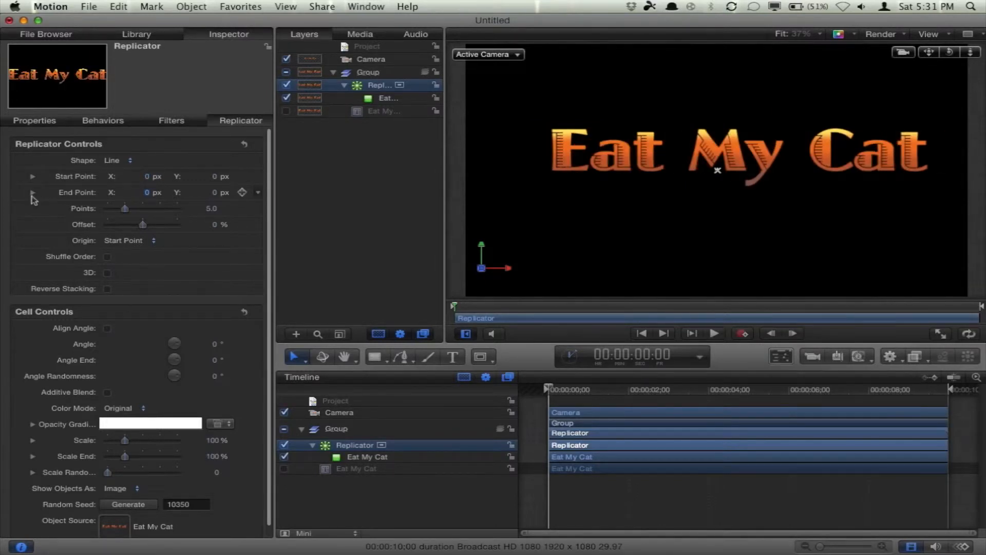
Step: Enable 3D on the replicator and set the end point Z value to -15 px
{"action": "left_click", "coordinate": [32, 193]}
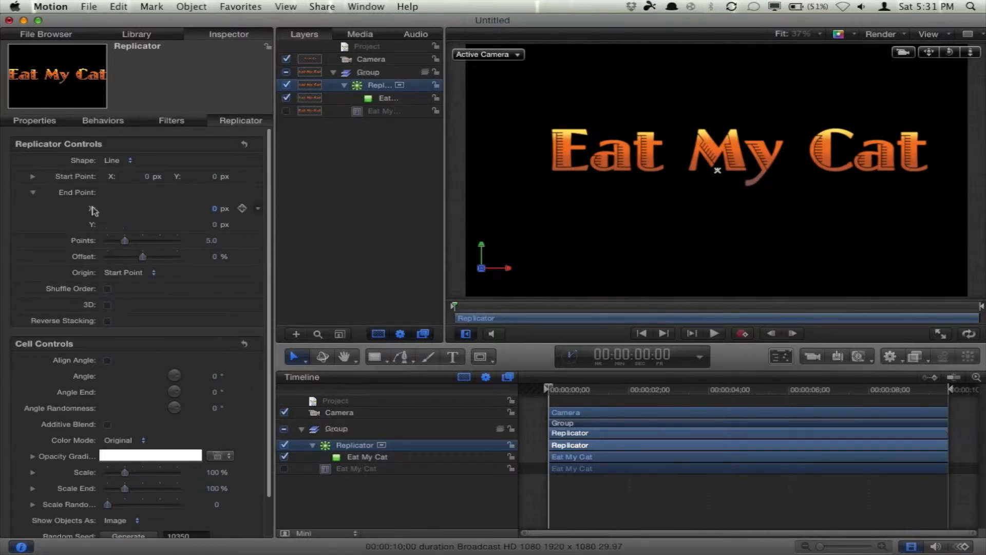
{"action": "left_click", "coordinate": [33, 194]}
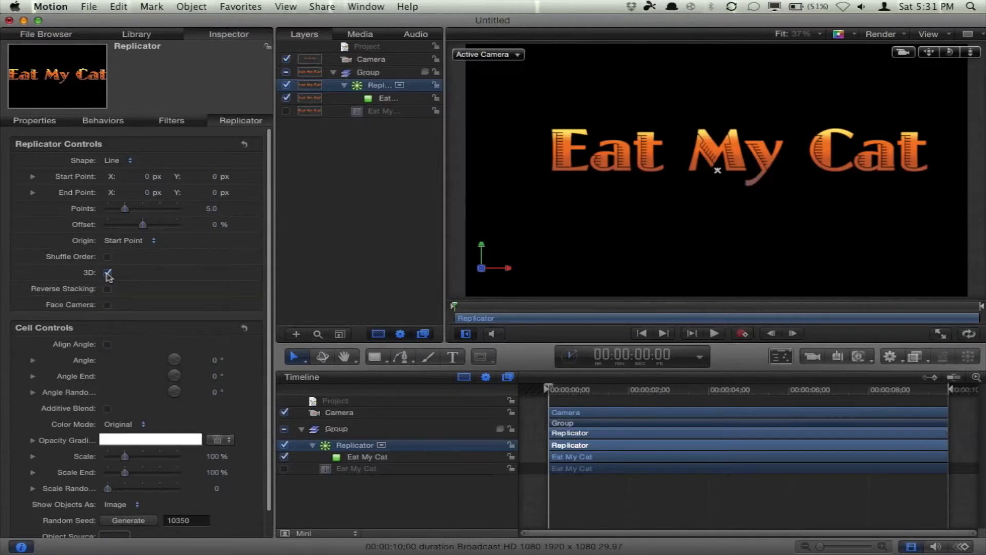
{"action": "left_click", "coordinate": [33, 193]}
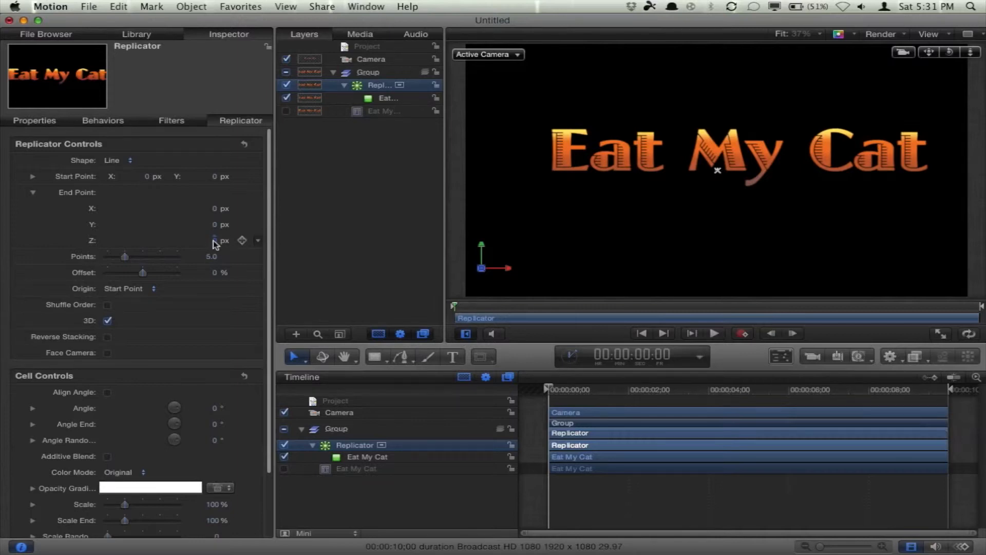
{"action": "left_click", "coordinate": [214, 241]}
{"action": "type", "text": "-15"}
{"action": "key", "text": "Return"}
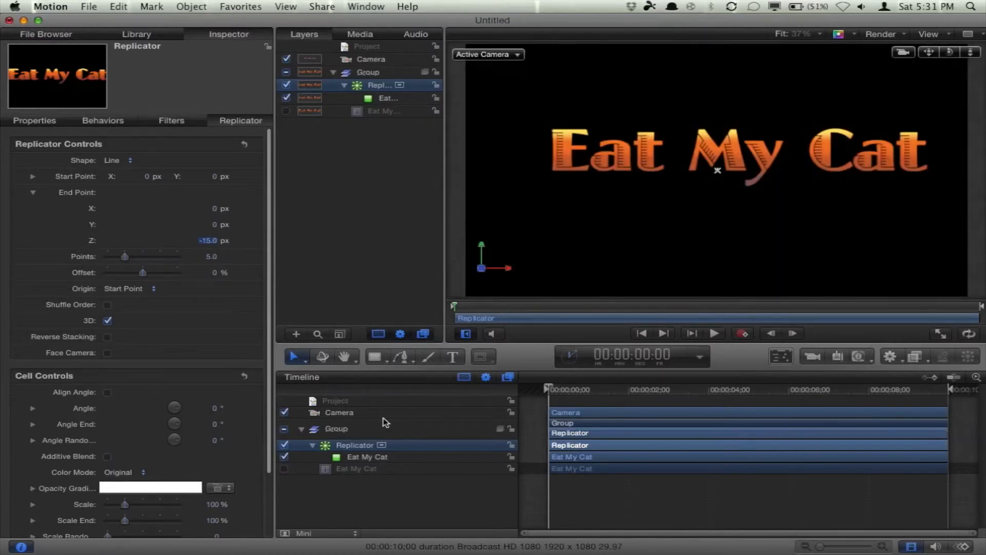
Step: Set the replicator's end point Z value to -25 px
{"action": "mouse_move", "coordinate": [949, 52]}
{"action": "left_mouse_down"}
{"action": "mouse_move", "coordinate": [917, 73]}
{"action": "mouse_move", "coordinate": [865, 77]}
{"action": "mouse_move", "coordinate": [951, 55]}
{"action": "left_mouse_up"}
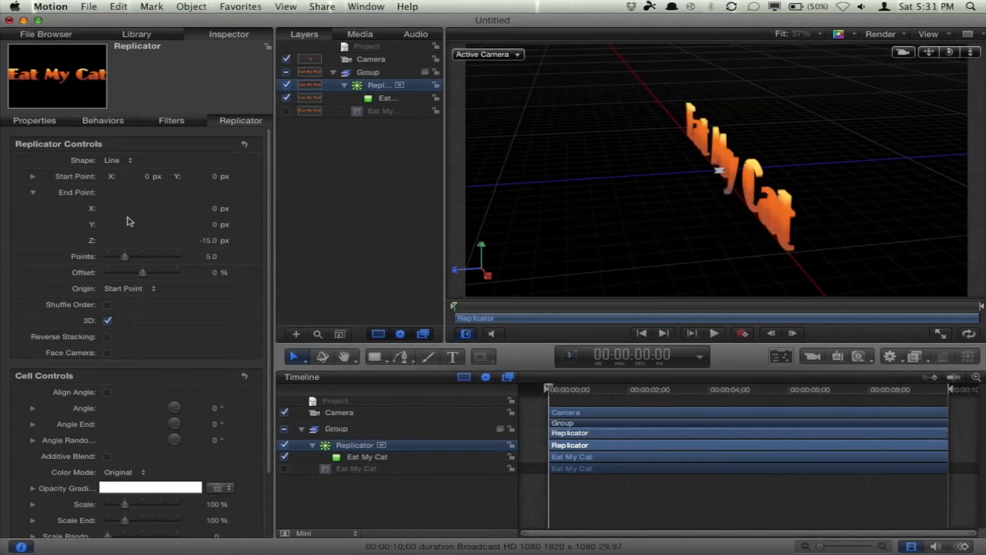
{"action": "left_click", "coordinate": [209, 240]}
{"action": "key", "text": "BackSpace"}
{"action": "type", "text": "-25"}
{"action": "key", "text": "Return"}
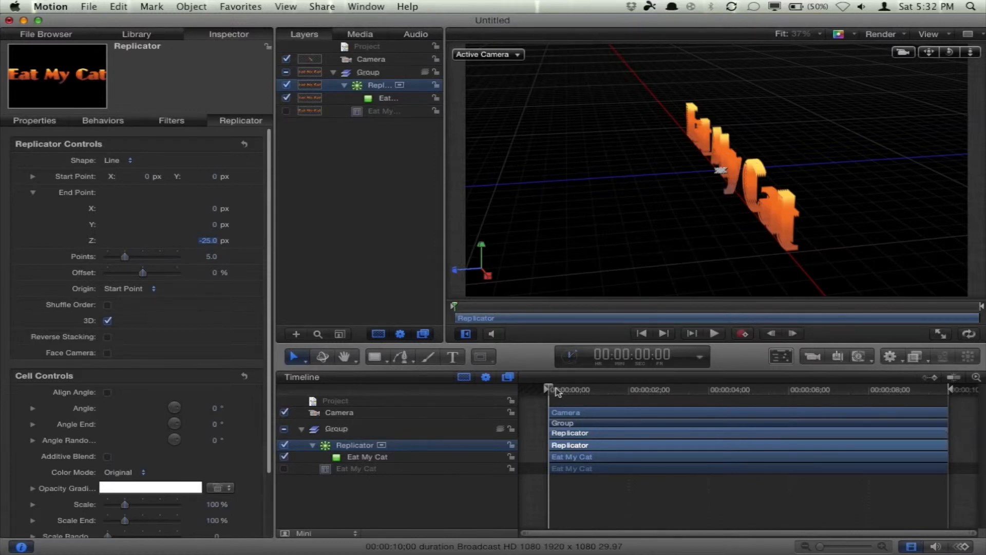
Step: Turn on recording at the last frame and set the replicator's Points to 21 with a keyframe
{"action": "left_click", "coordinate": [742, 334]}
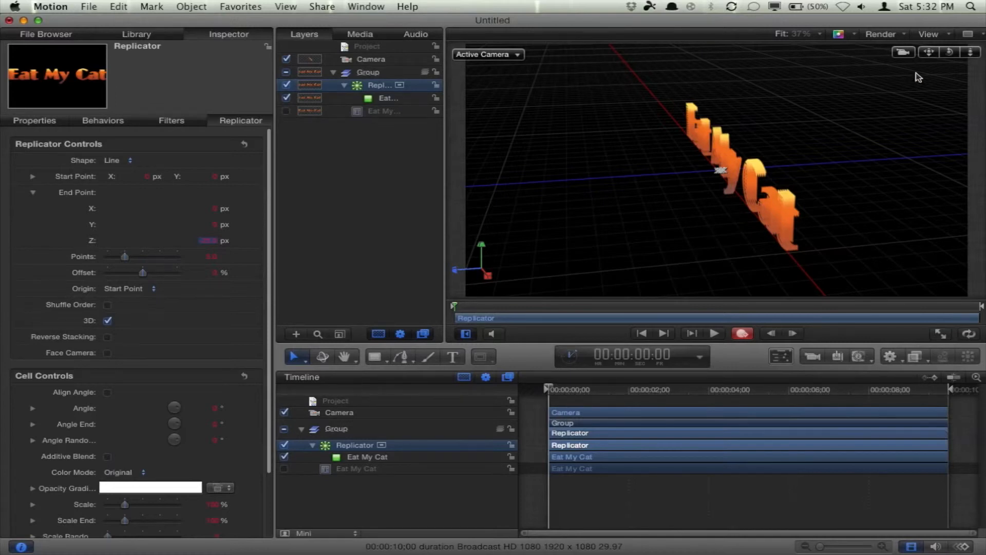
{"action": "left_click_drag", "start_coordinate": [604, 393], "coordinate": [755, 386]}
{"action": "left_click_drag", "start_coordinate": [934, 383], "coordinate": [953, 399]}
{"action": "double_click", "coordinate": [949, 52]}
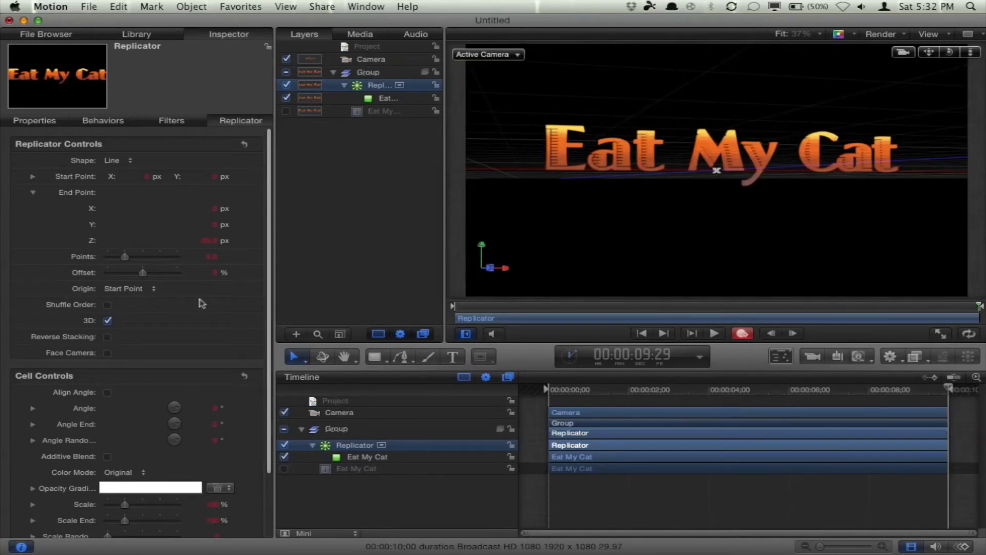
{"action": "left_click", "coordinate": [32, 192]}
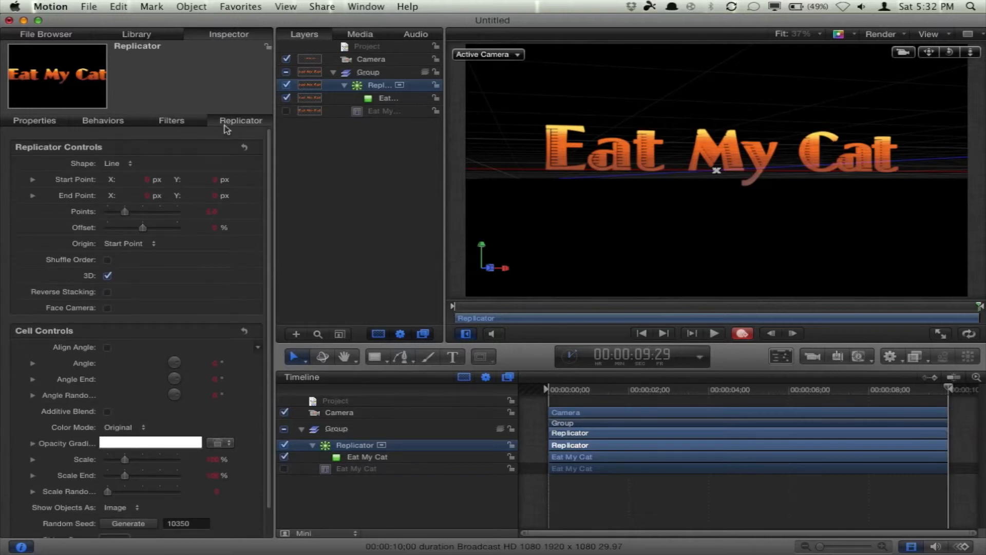
{"action": "left_click", "coordinate": [212, 209]}
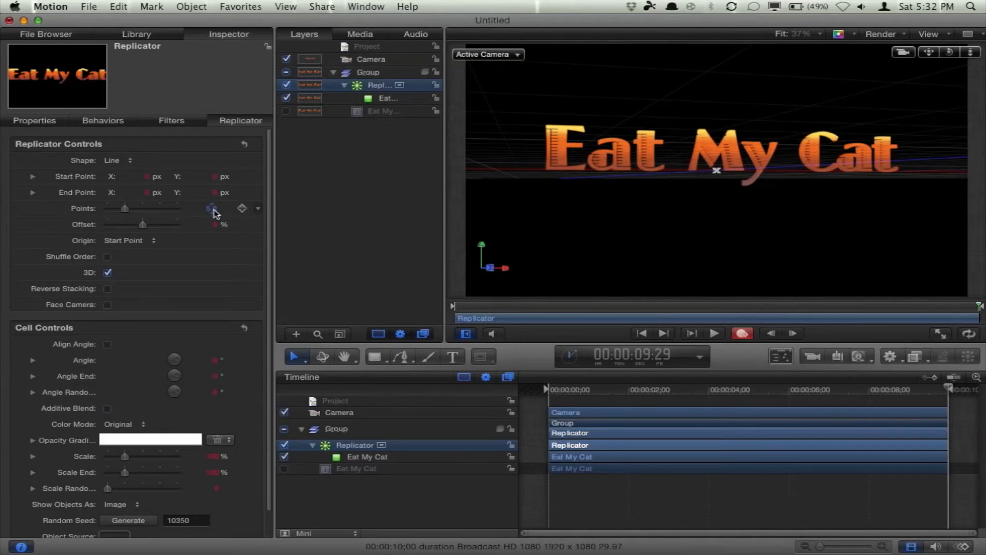
{"action": "type", "text": "21"}
{"action": "key", "text": "Return"}
{"action": "key", "text": "a"}
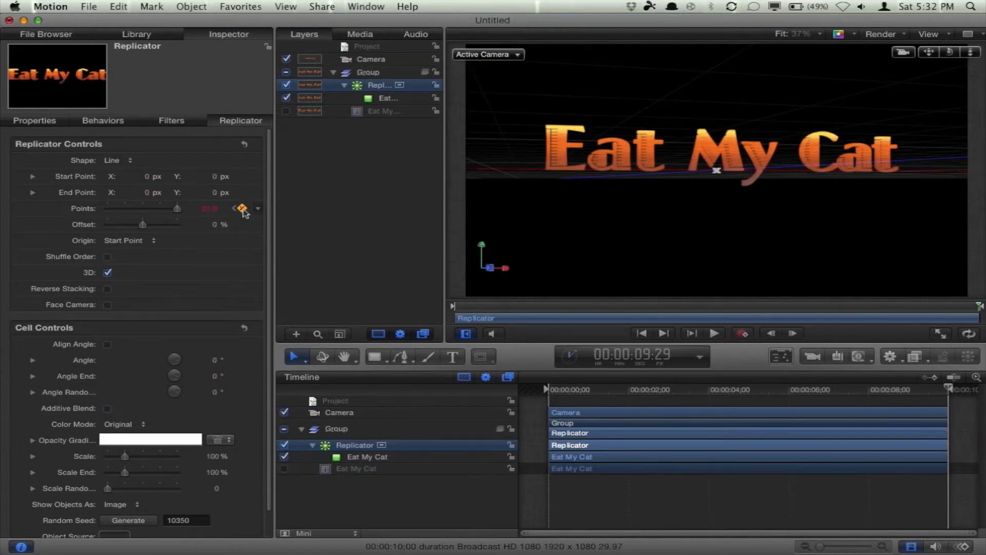
{"action": "left_click", "coordinate": [235, 209]}
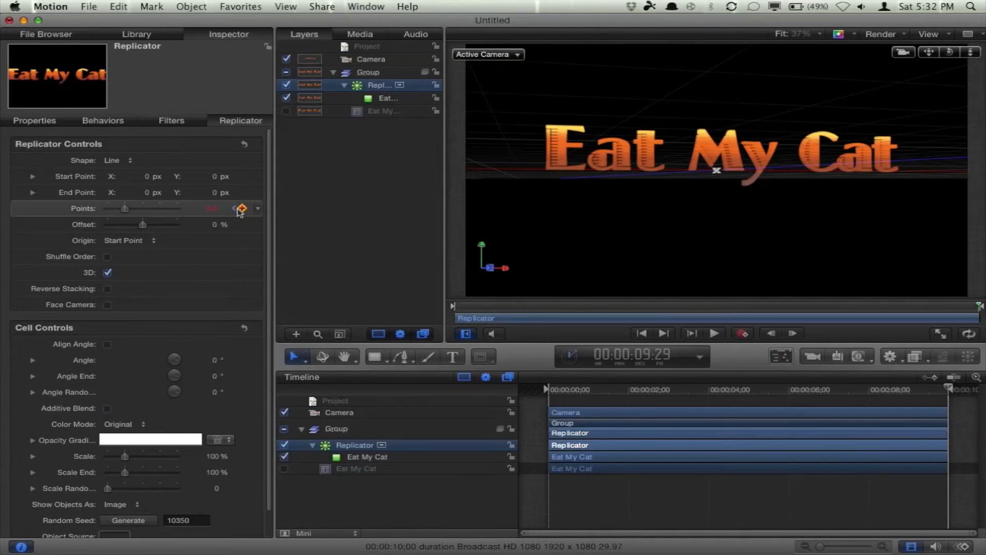
{"action": "left_click", "coordinate": [234, 209]}
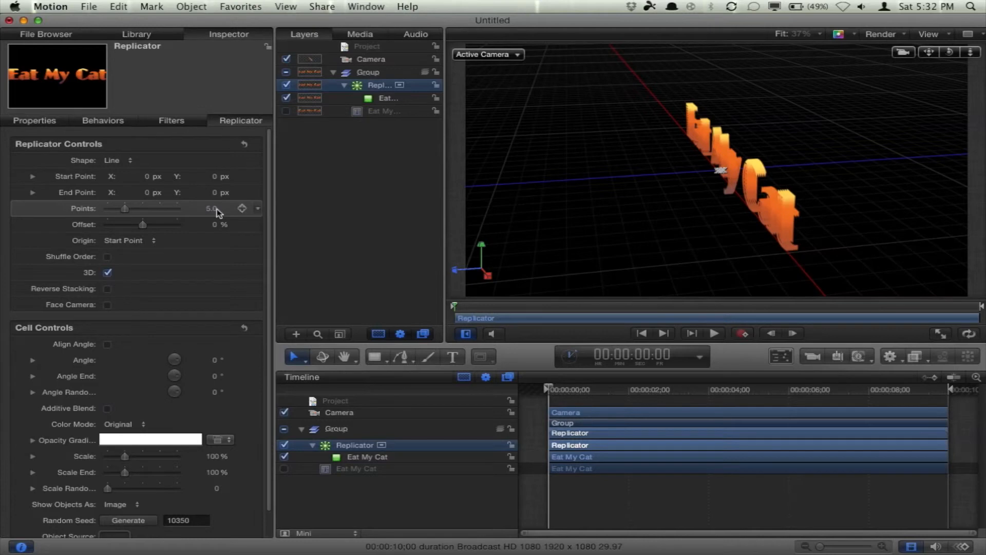
Step: Set the replicator's Points to 80 at the start of the timeline
{"action": "left_click_drag", "start_coordinate": [121, 211], "coordinate": [195, 212]}
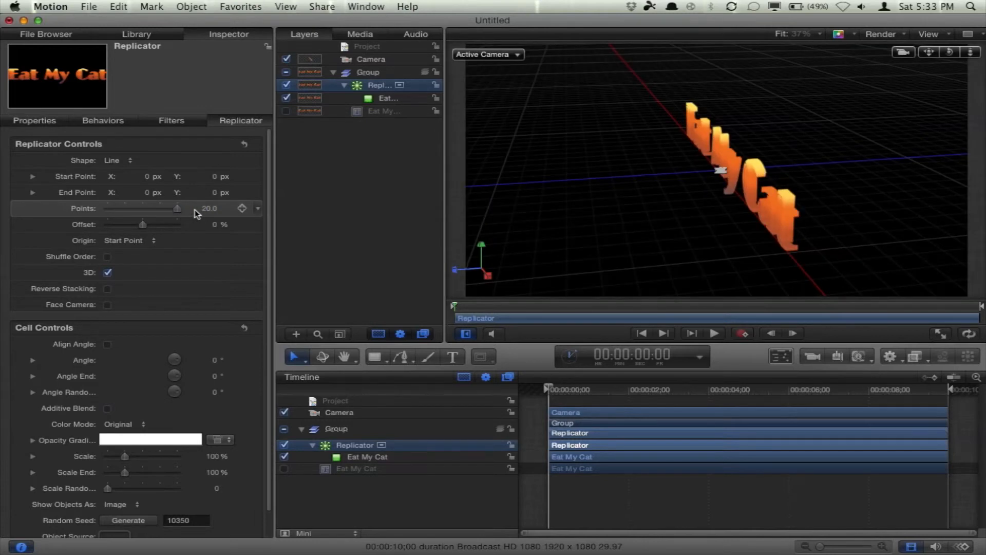
{"action": "left_click", "coordinate": [206, 209]}
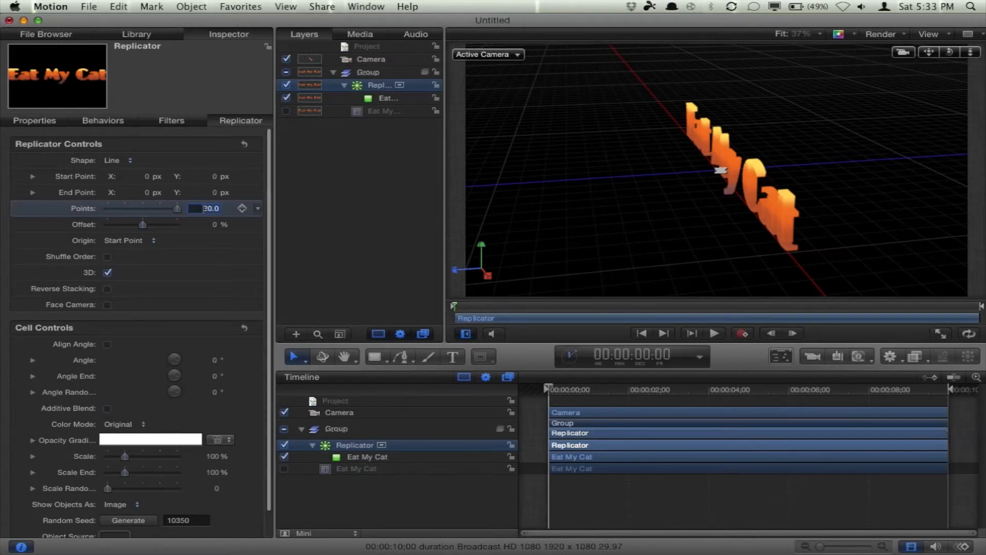
{"action": "type", "text": "75"}
{"action": "key", "text": "Return"}
{"action": "left_click", "coordinate": [209, 208]}
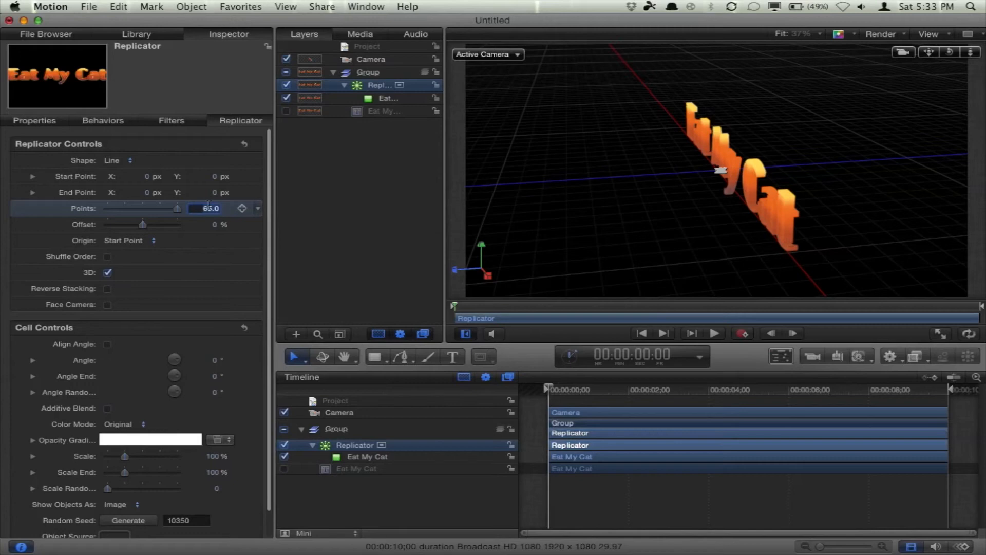
{"action": "type", "text": "80"}
{"action": "key", "text": "Return"}
{"action": "left_click_drag", "start_coordinate": [568, 389], "coordinate": [546, 390]}
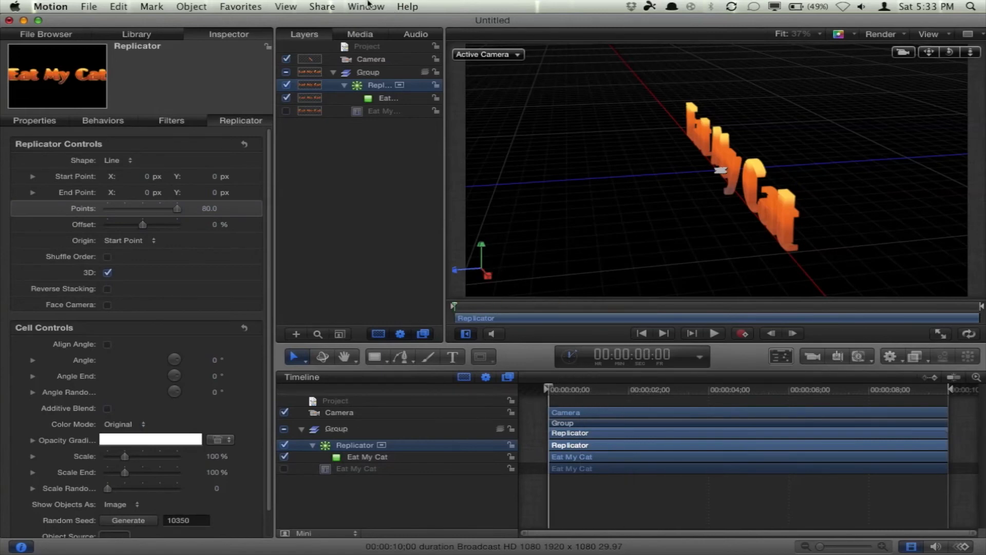
Step: Start exporting the project as a movie and set it to include video only
{"action": "left_click", "coordinate": [321, 6]}
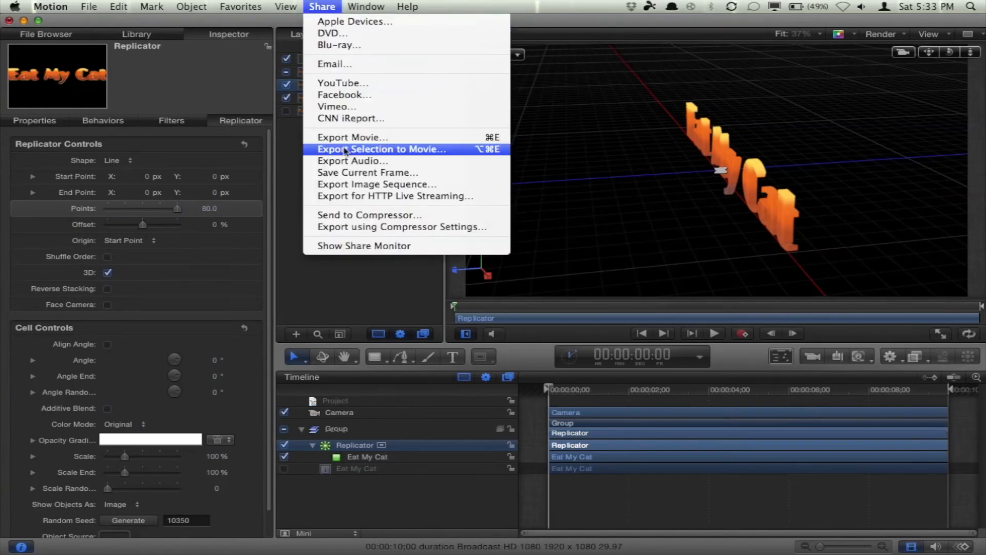
{"action": "left_click", "coordinate": [344, 135]}
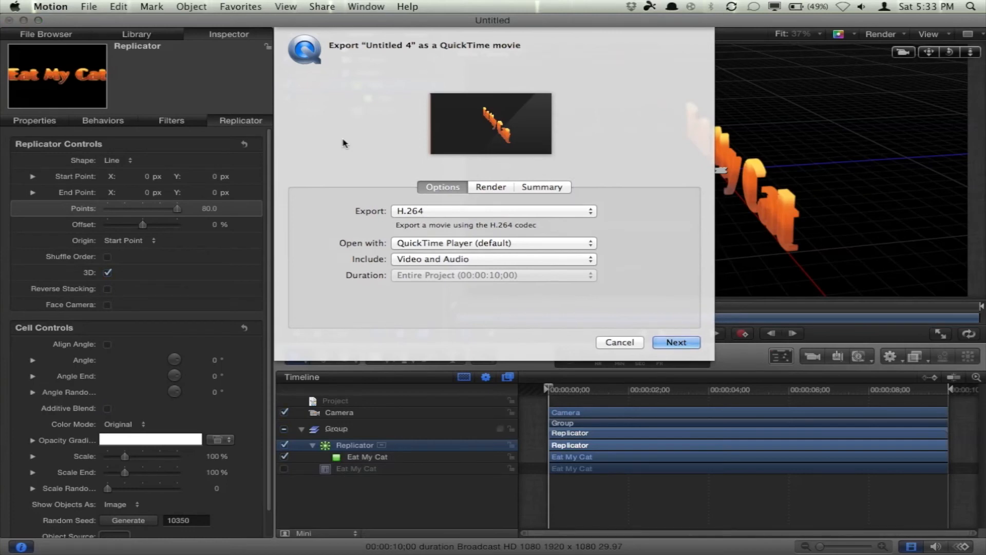
{"action": "left_click", "coordinate": [413, 260]}
{"action": "left_click", "coordinate": [416, 272]}
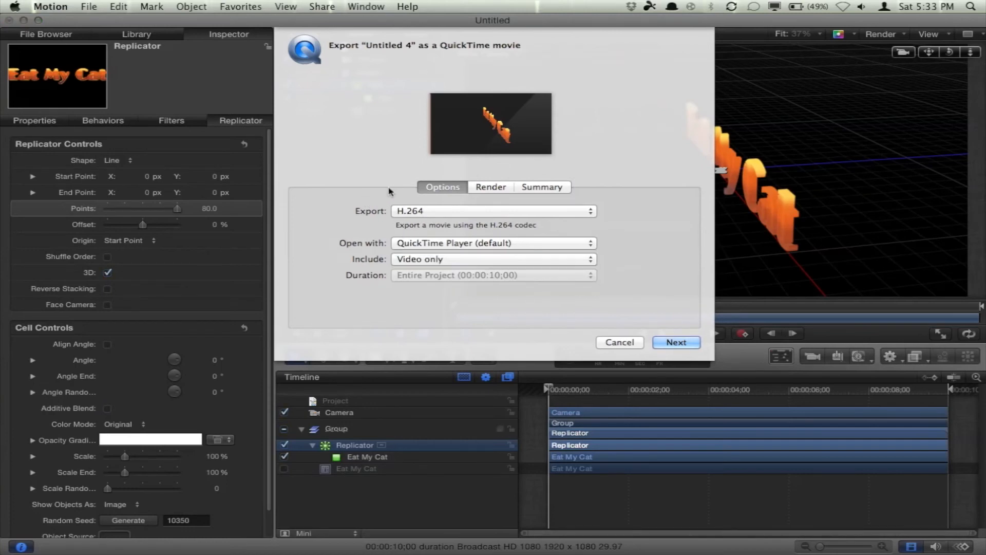